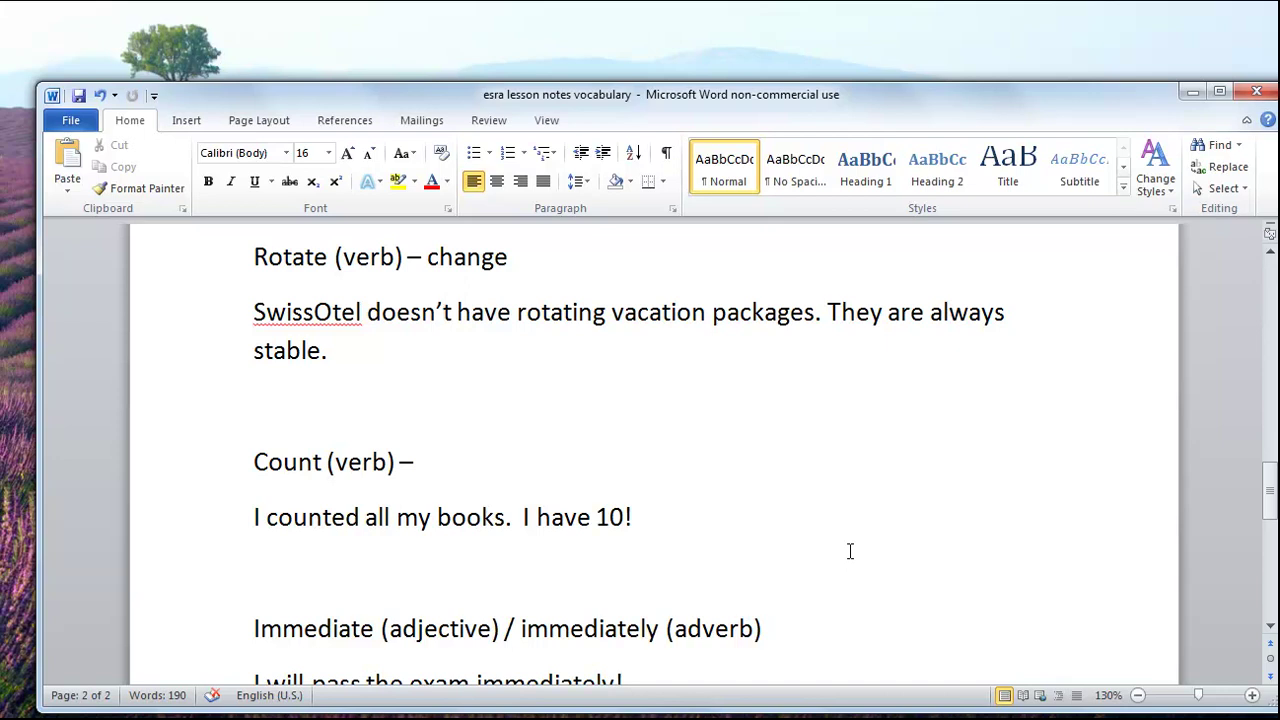
Step: Minimize the Word notes and move the Notepad window up and left
{"action": "scroll", "coordinate": [850, 551], "scroll_direction": "down", "scroll_amount": 1}
{"action": "scroll", "coordinate": [850, 551], "scroll_direction": "down", "scroll_amount": 1}
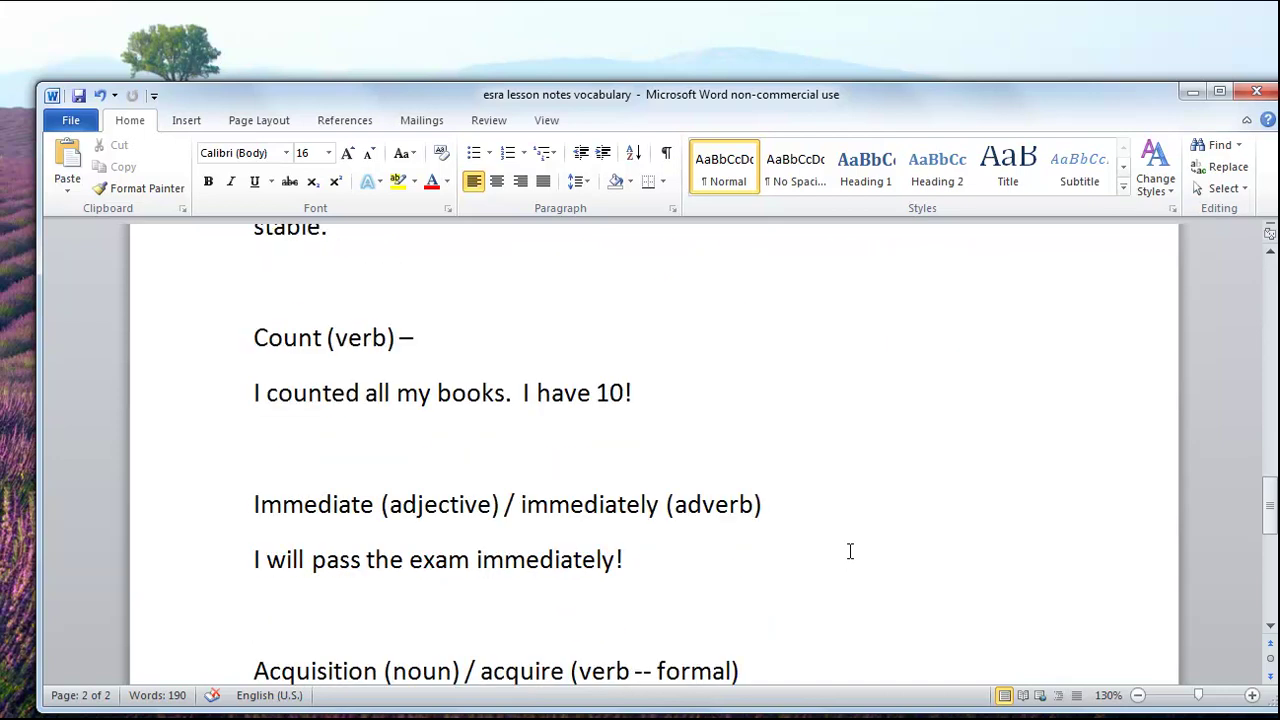
{"action": "scroll", "coordinate": [850, 551], "scroll_direction": "down", "scroll_amount": 2}
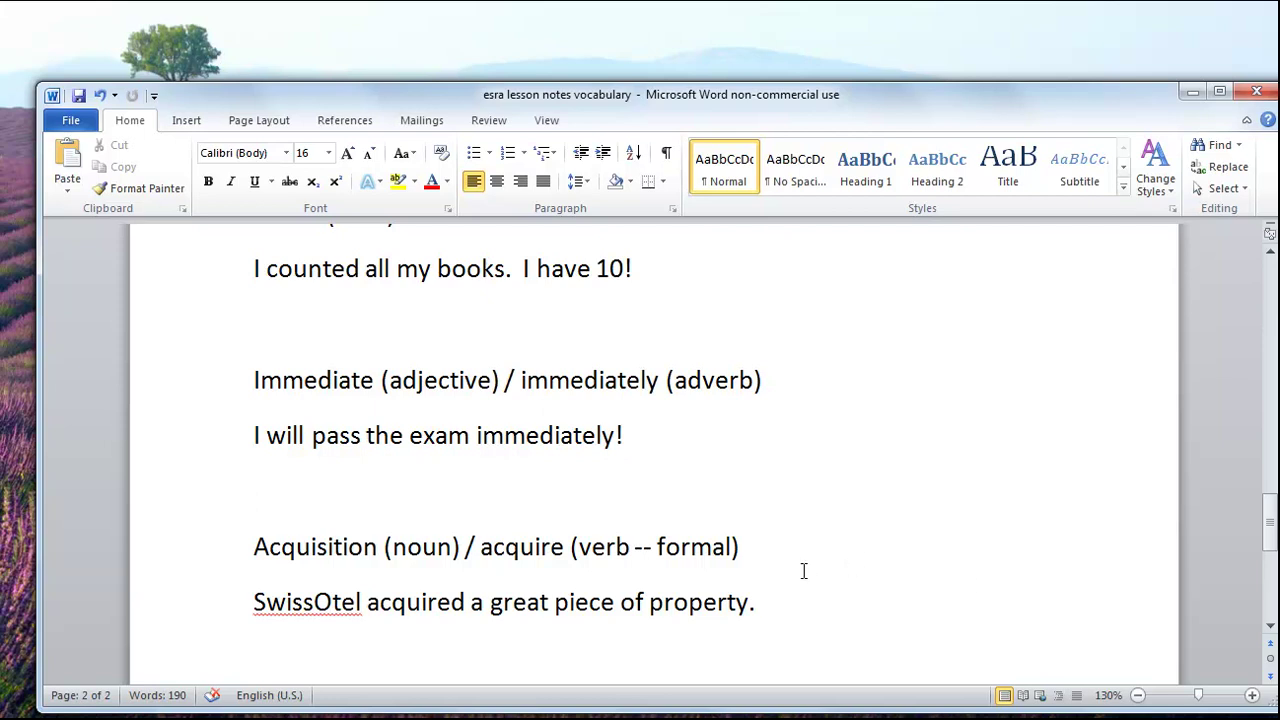
{"action": "left_click", "coordinate": [1193, 95]}
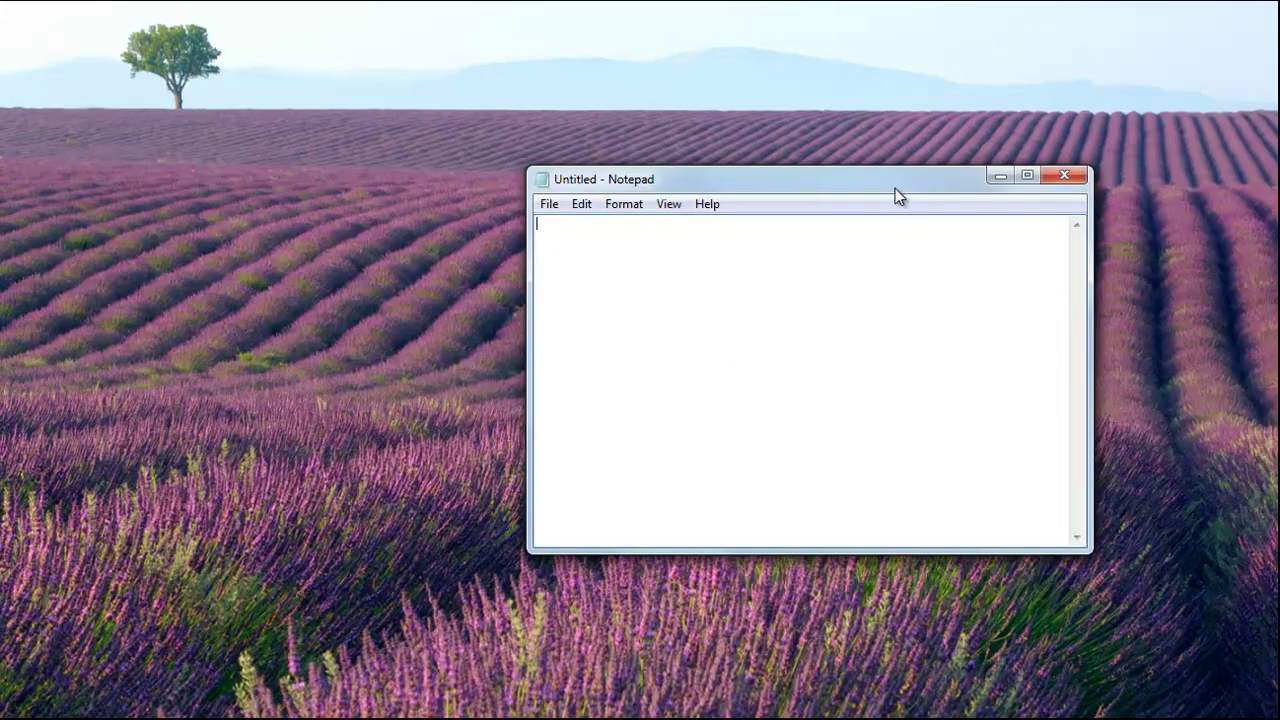
{"action": "left_click_drag", "start_coordinate": [895, 188], "coordinate": [816, 178]}
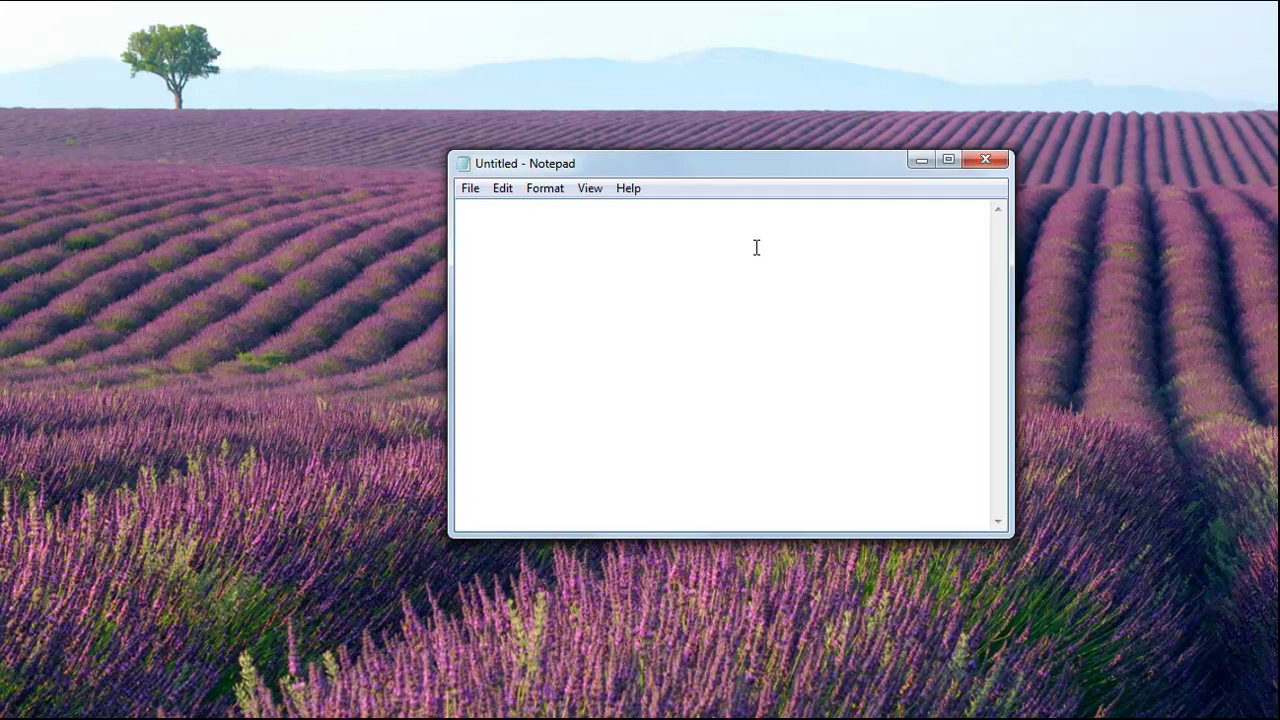
Step: Type rotate/change (verb), immediate/hemen and count/saymak as tab-separated pairs, one per line
{"action": "type", "text": "rotate"}
{"action": "key", "text": "Tab"}
{"action": "type", "text": "change (verb)"}
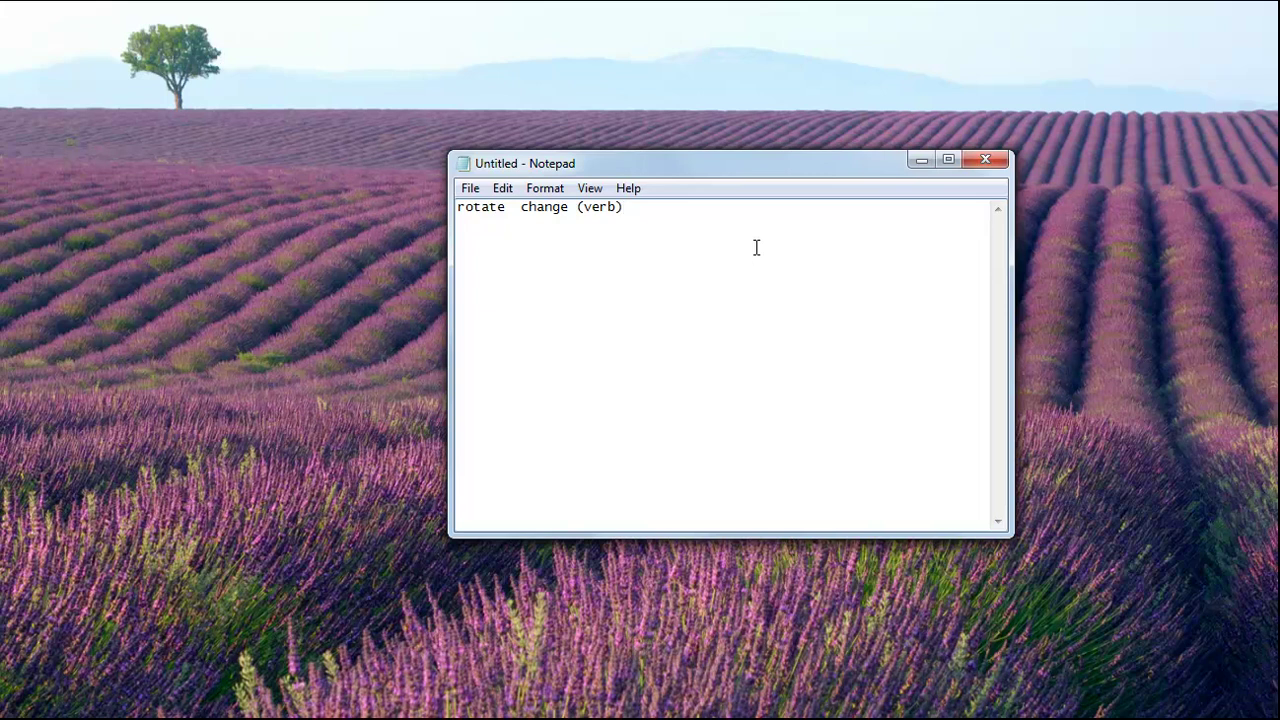
{"action": "key", "text": "Return"}
{"action": "type", "text": "immediate"}
{"action": "key", "text": "Tab"}
{"action": "type", "text": "hemen"}
{"action": "key", "text": "Return"}
{"action": "type", "text": "count"}
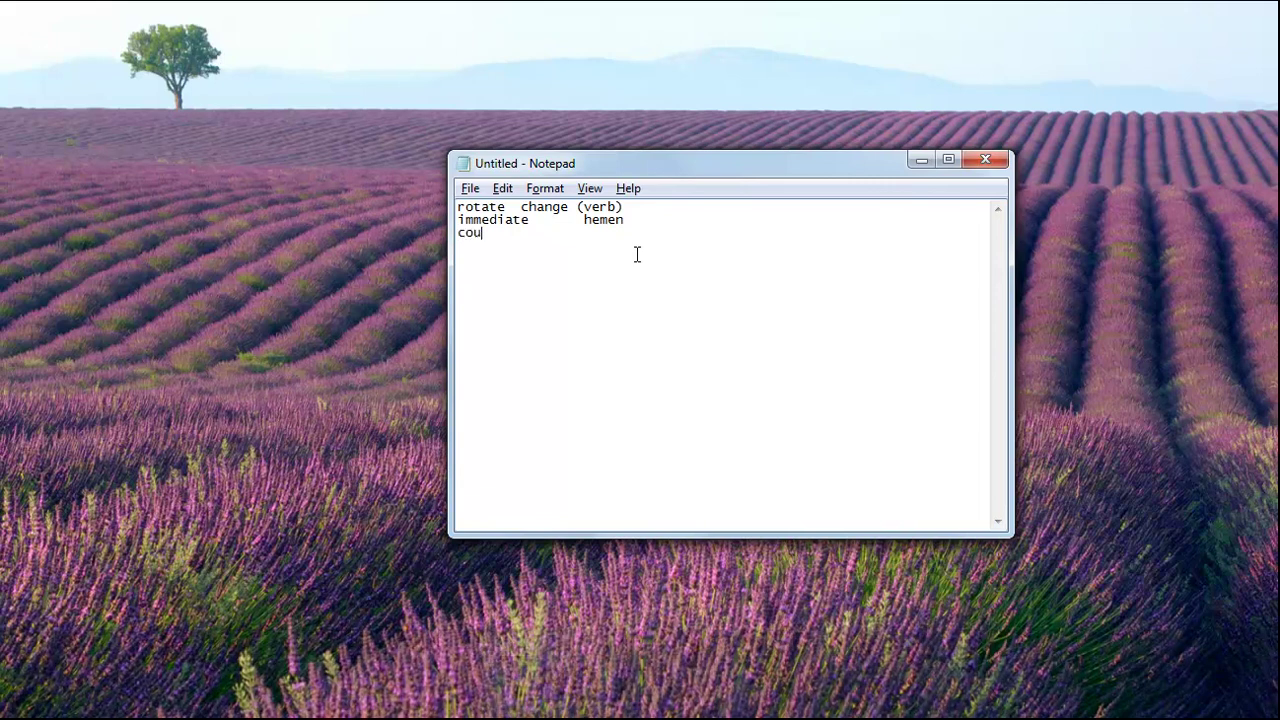
{"action": "key", "text": "Tab"}
{"action": "type", "text": "saymak"}
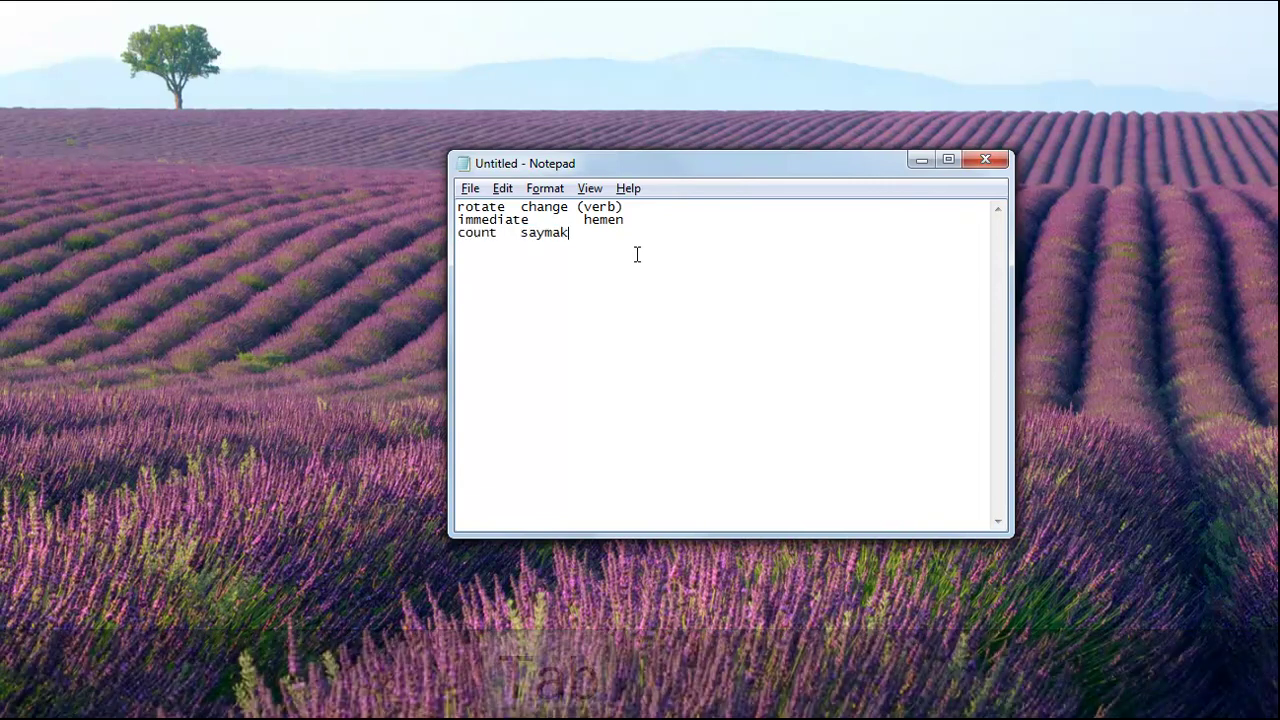
Step: Check the tab separators, then copy the whole three-line word list
{"action": "key", "text": "Left"}
{"action": "key", "text": "Left"}
{"action": "key", "text": "Left"}
{"action": "key", "text": "Left"}
{"action": "key", "text": "Left"}
{"action": "key", "text": "Left"}
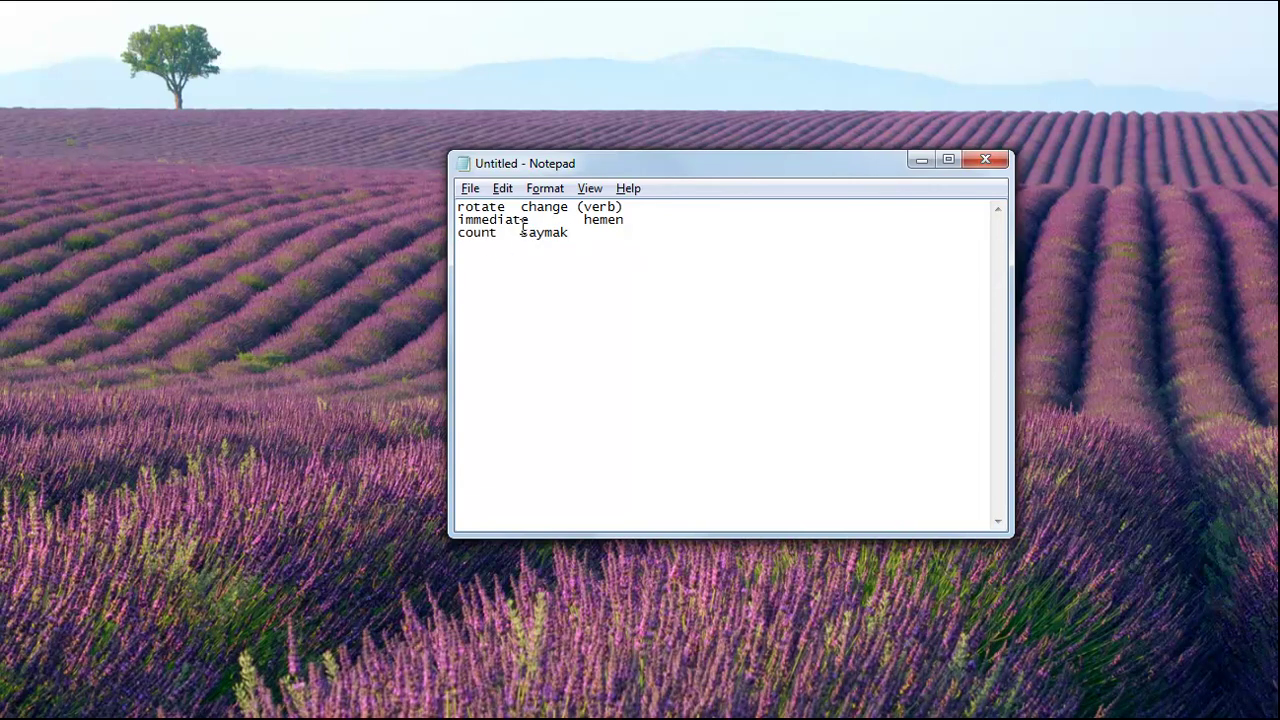
{"action": "key", "text": "shift+Left"}
{"action": "left_click_drag", "start_coordinate": [584, 220], "coordinate": [505, 206]}
{"action": "left_click", "coordinate": [607, 239]}
{"action": "key", "text": "ctrl+a"}
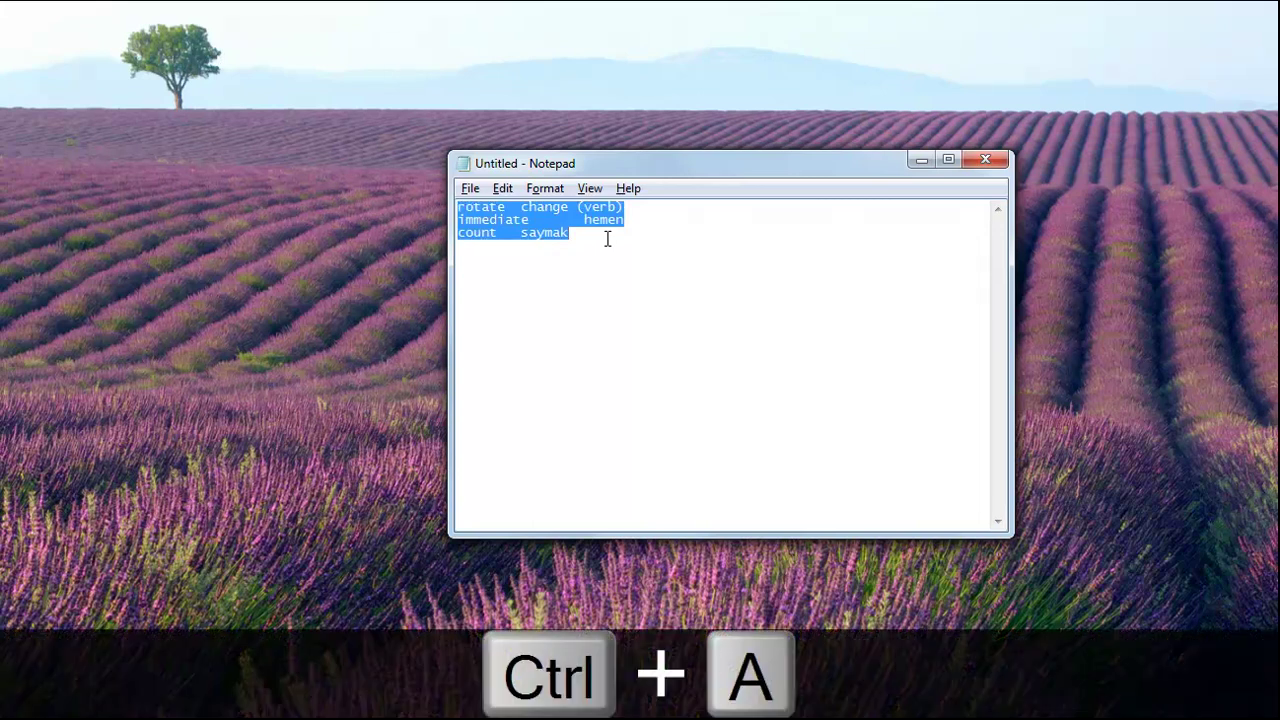
{"action": "key", "text": "ctrl+c"}
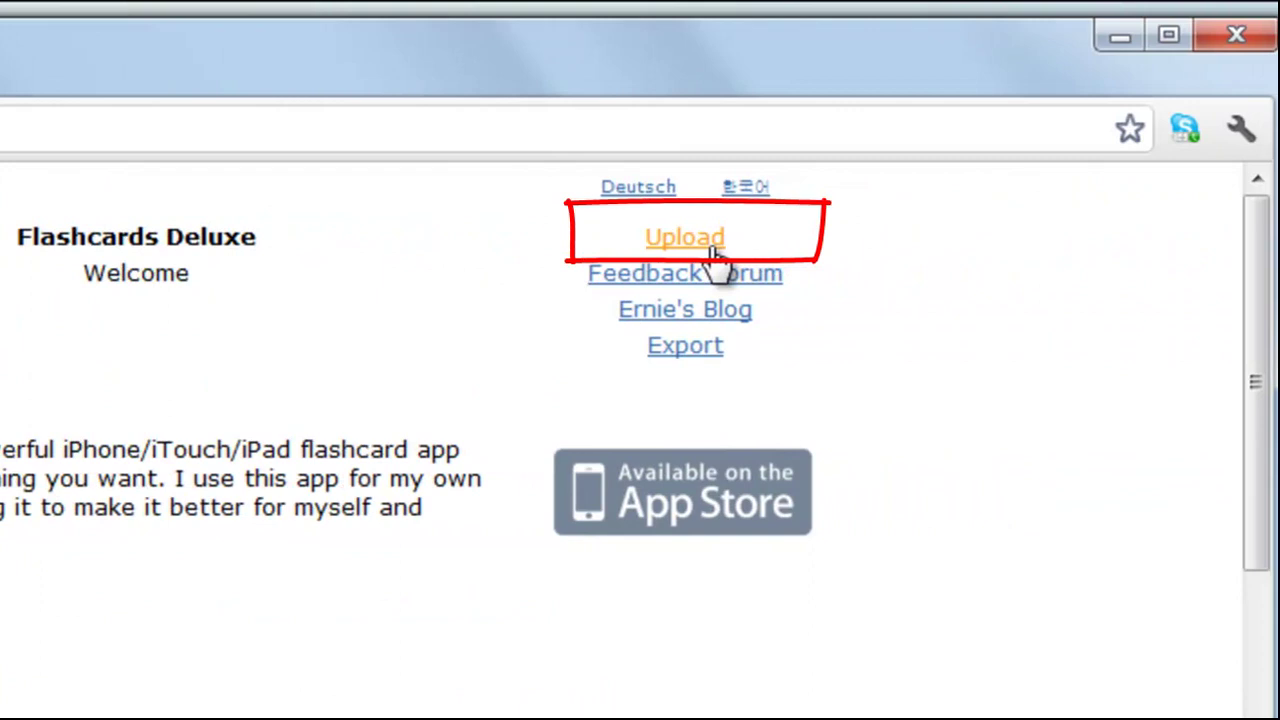
Step: Paste the three word pairs into the Upload page's Flashcard Text box, checking them against Notepad
{"action": "left_click", "coordinate": [714, 251]}
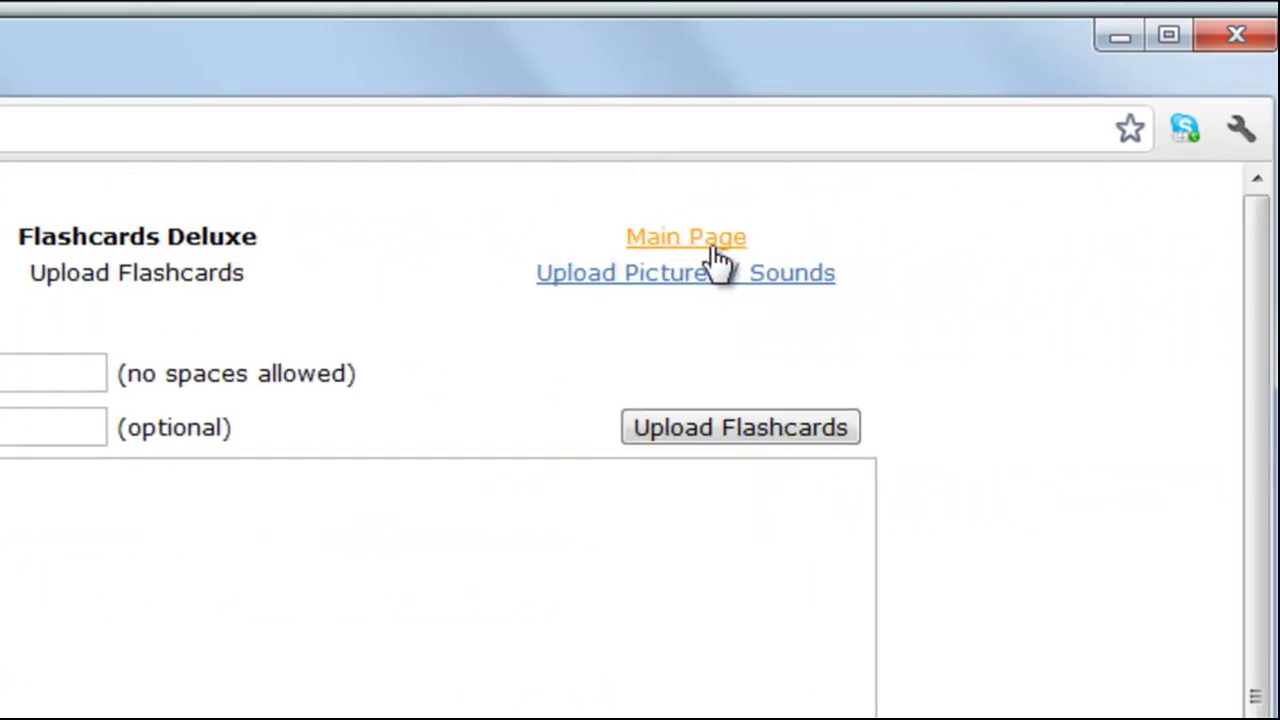
{"action": "left_click", "coordinate": [555, 329]}
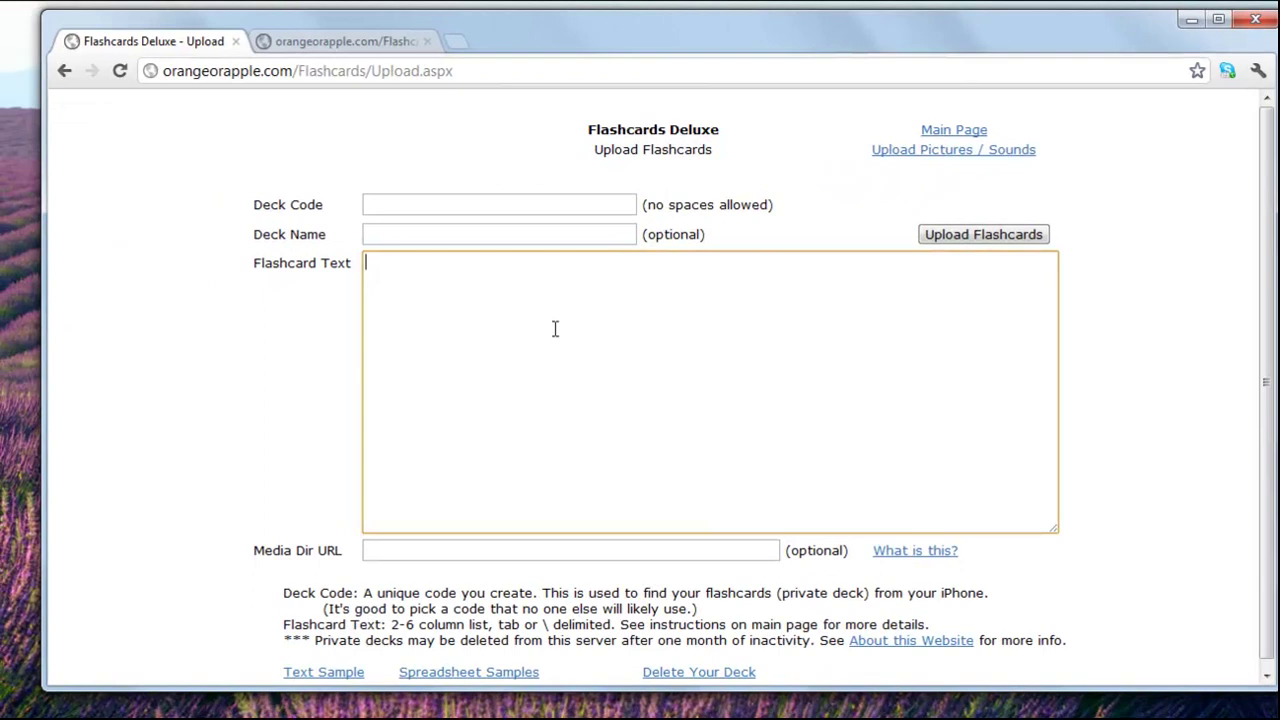
{"action": "key", "text": "ctrl+v"}
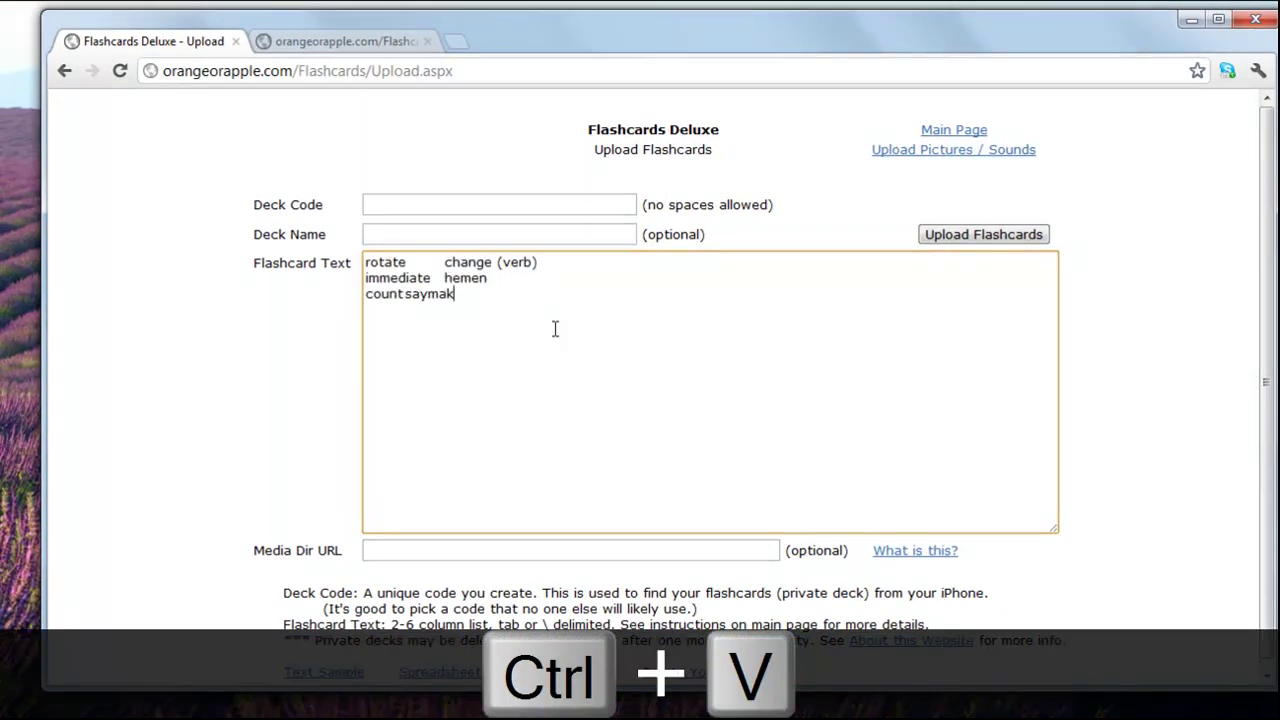
{"action": "left_click_drag", "start_coordinate": [1060, 41], "coordinate": [975, 300]}
{"action": "left_click", "coordinate": [820, 168]}
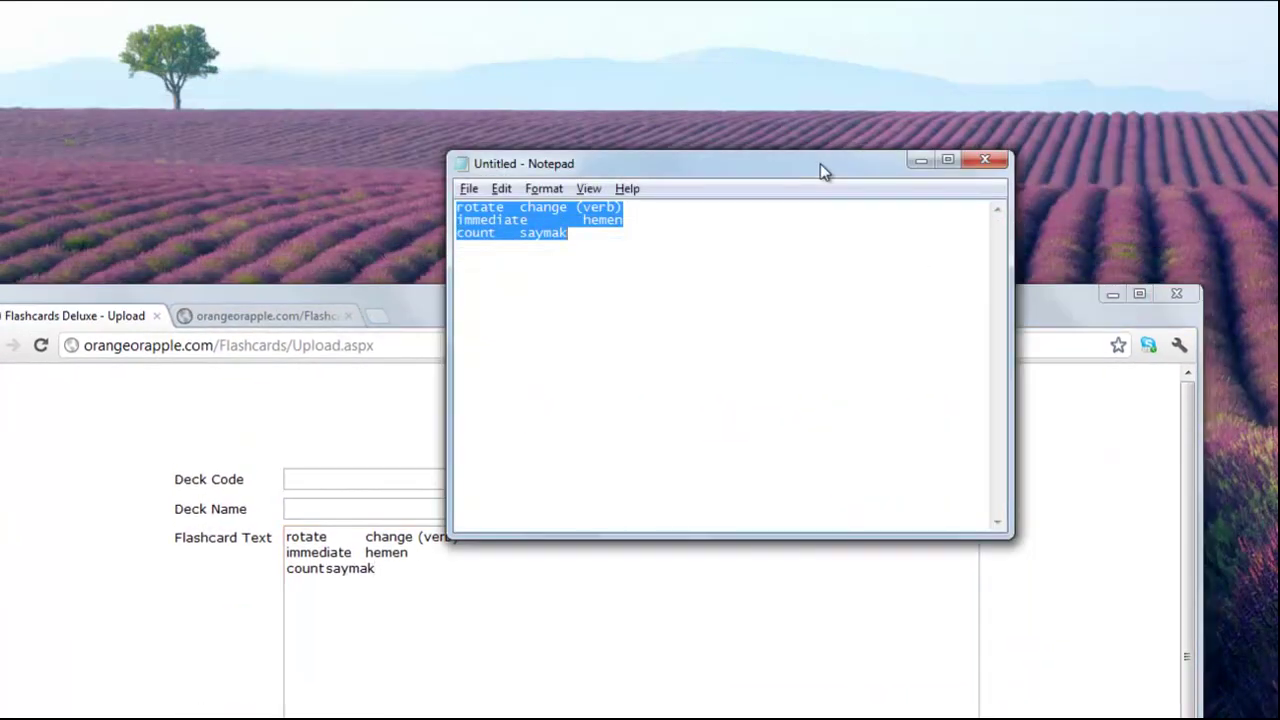
{"action": "left_click", "coordinate": [405, 306]}
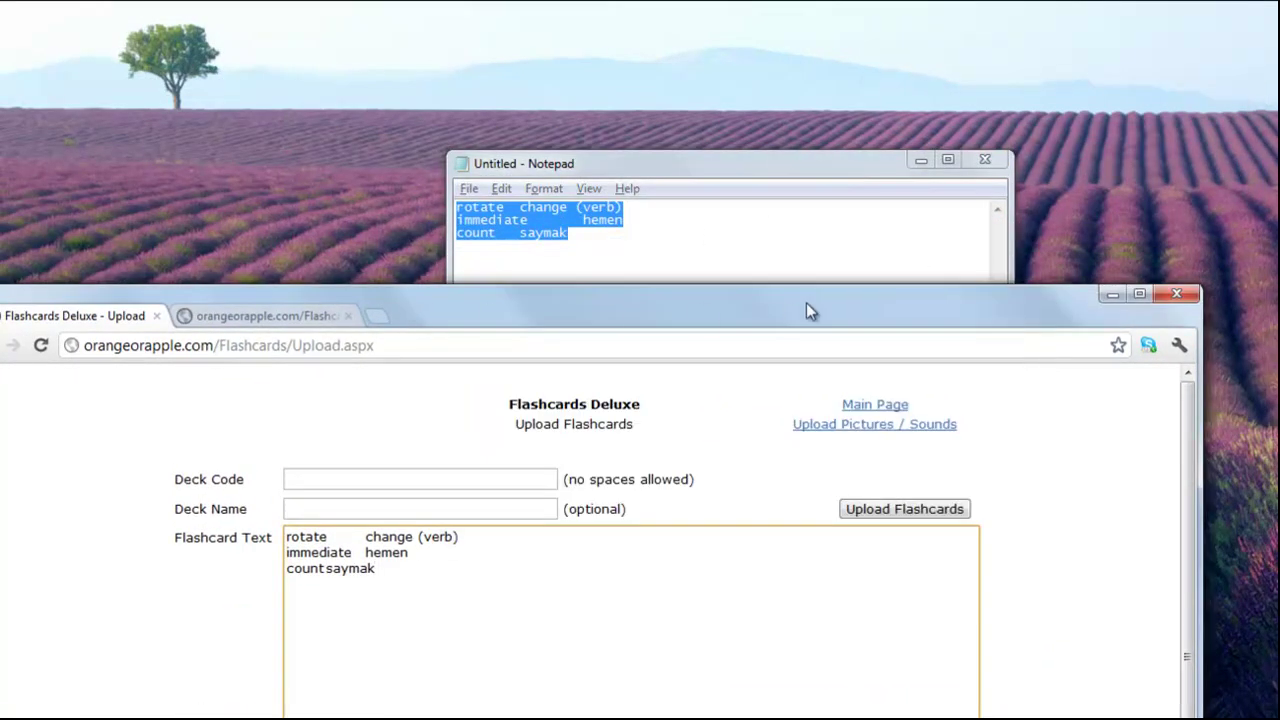
{"action": "left_click_drag", "start_coordinate": [806, 302], "coordinate": [856, 44]}
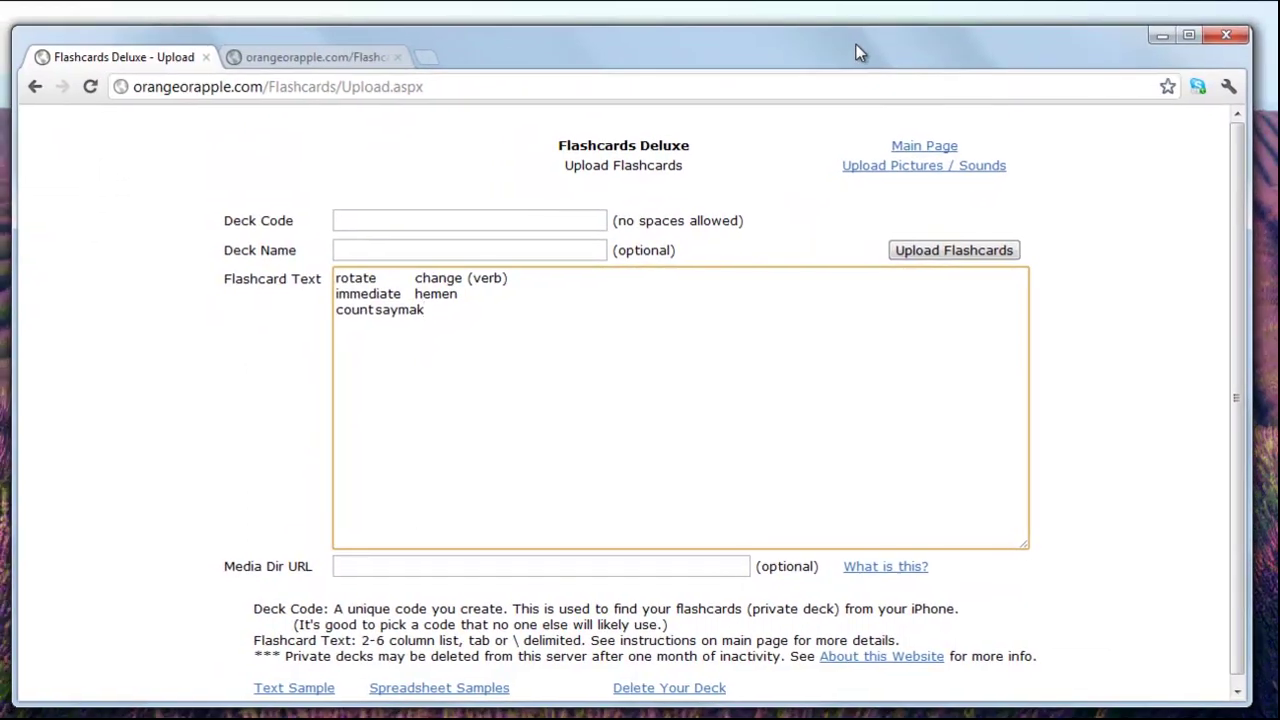
Step: Upload the cards under a private deck code with the deck name 'Lesson Words'
{"action": "left_click", "coordinate": [421, 220]}
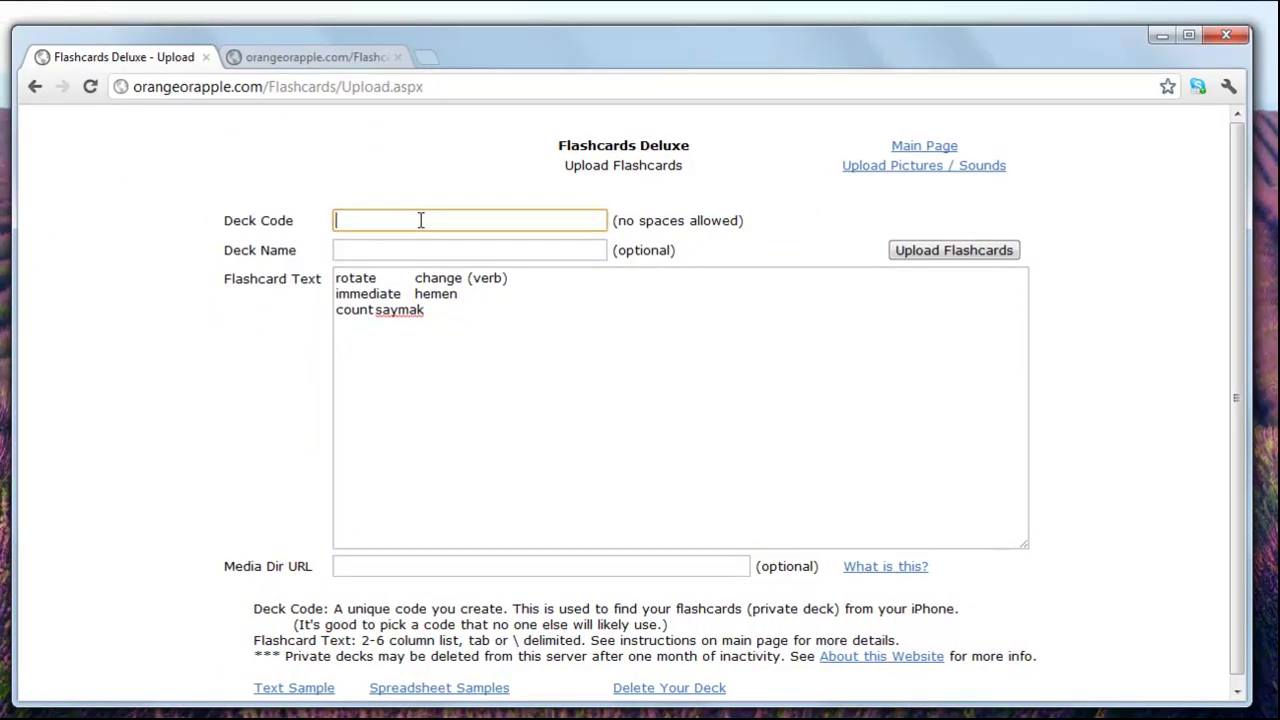
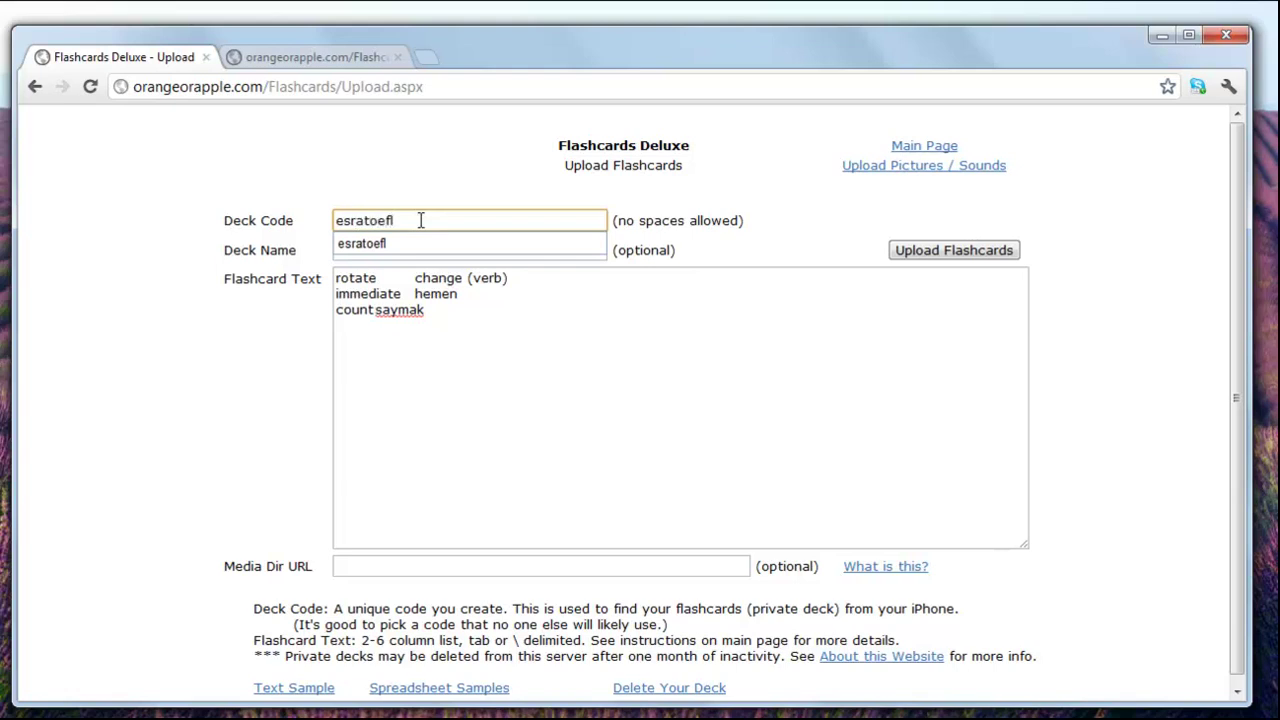
{"action": "left_click", "coordinate": [684, 204]}
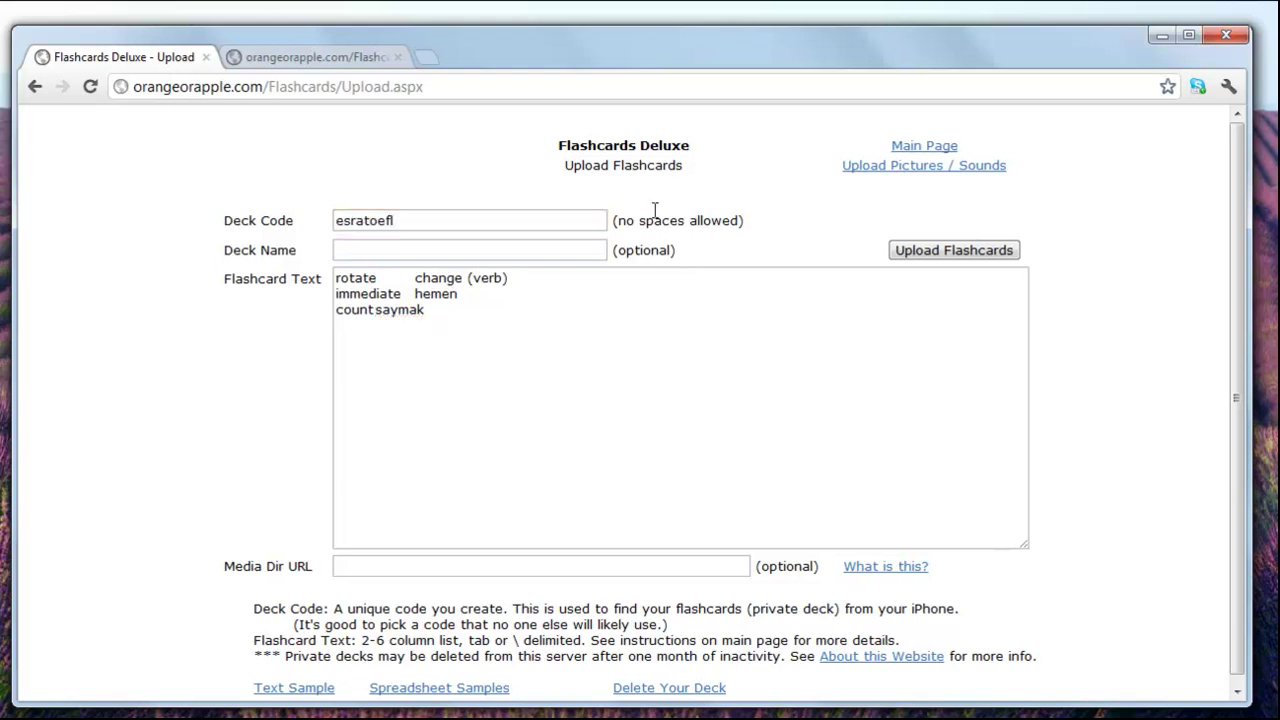
{"action": "left_click", "coordinate": [542, 246]}
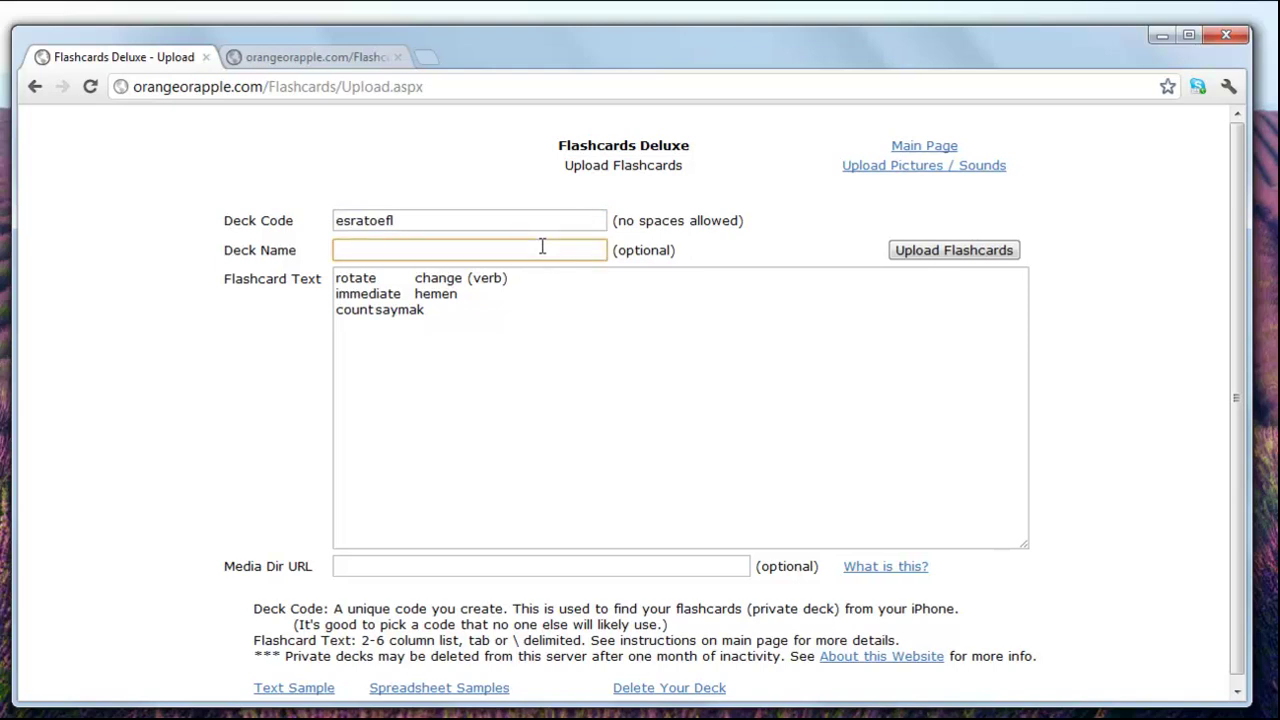
{"action": "type", "text": "Le"}
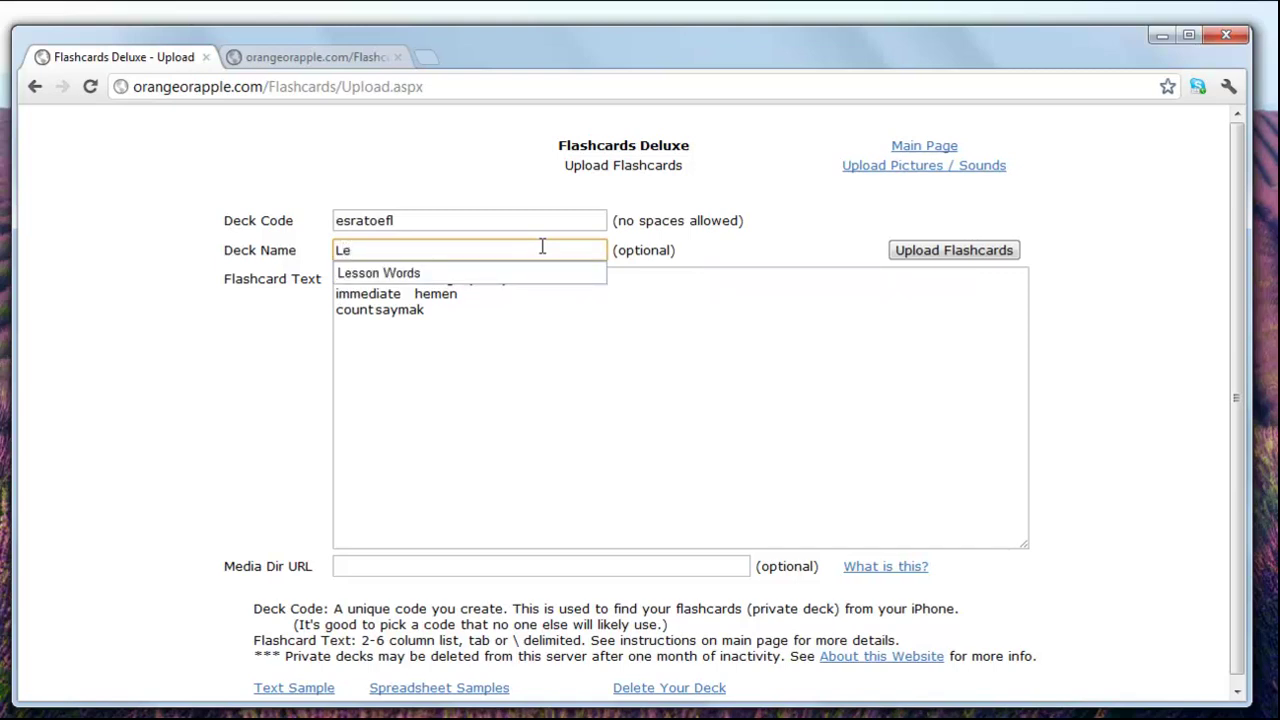
{"action": "key", "text": "Down"}
{"action": "key", "text": "Return"}
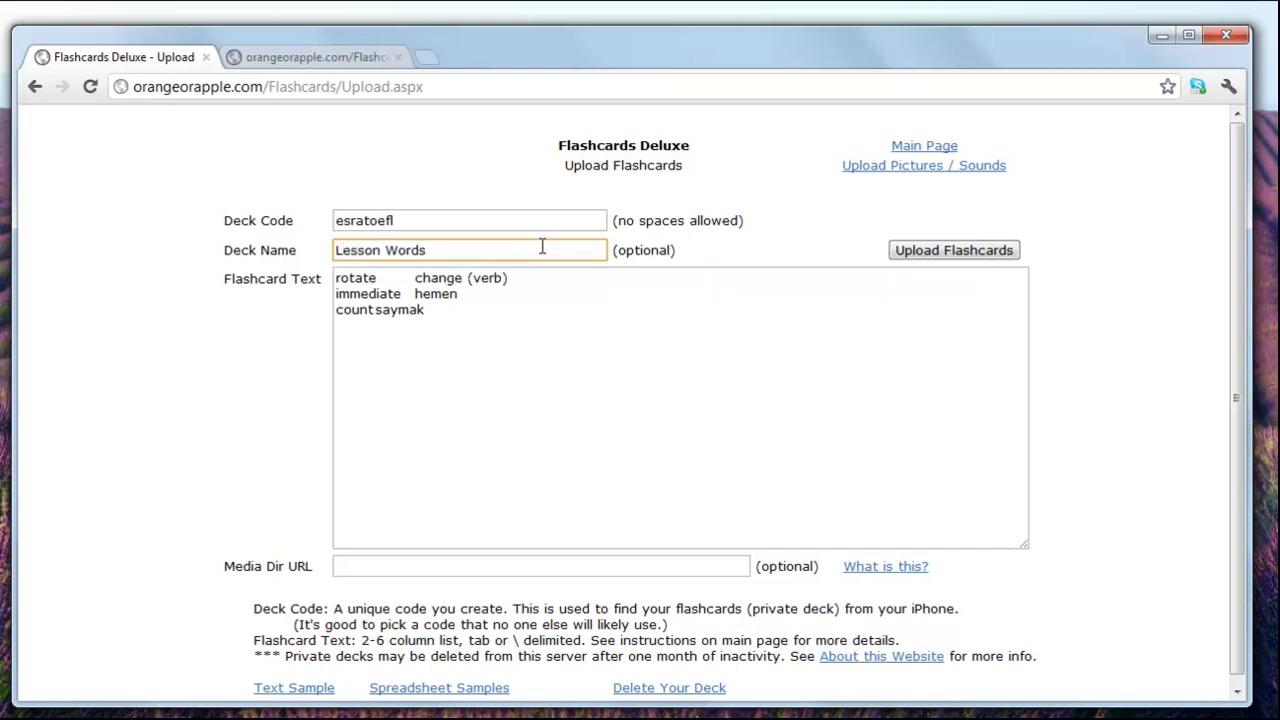
{"action": "left_click", "coordinate": [1116, 346]}
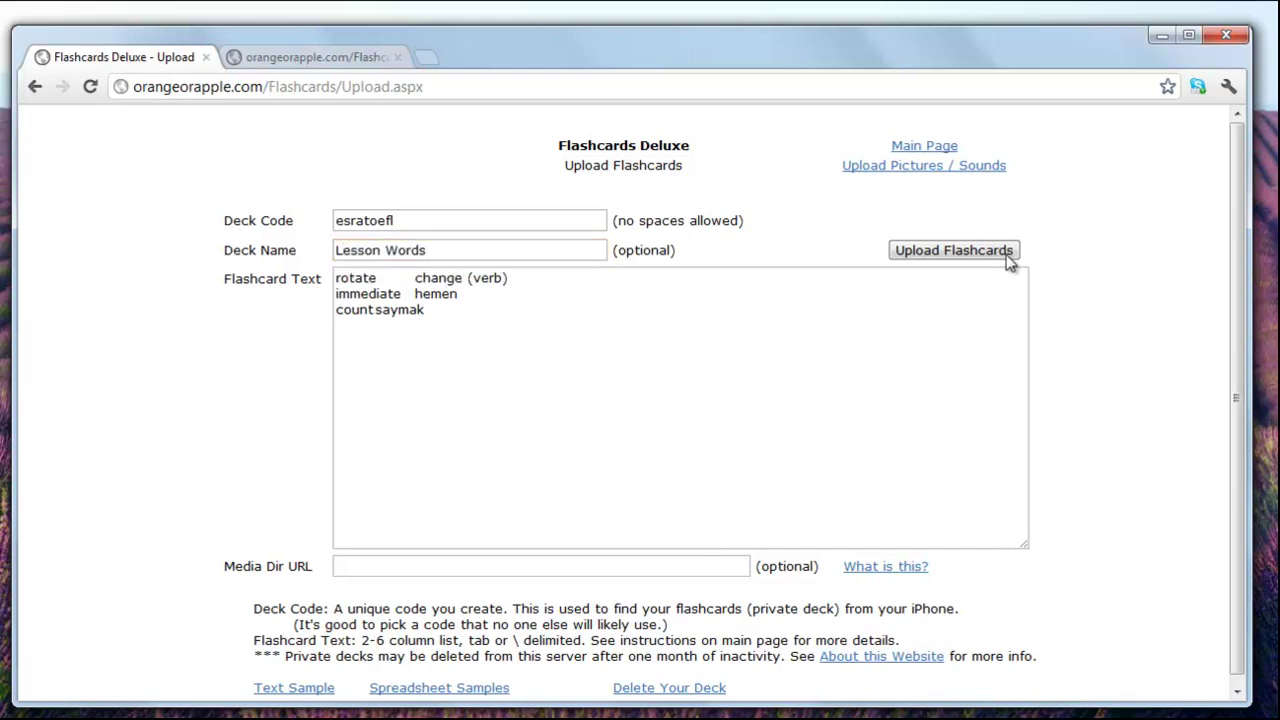
{"action": "left_click", "coordinate": [951, 253]}
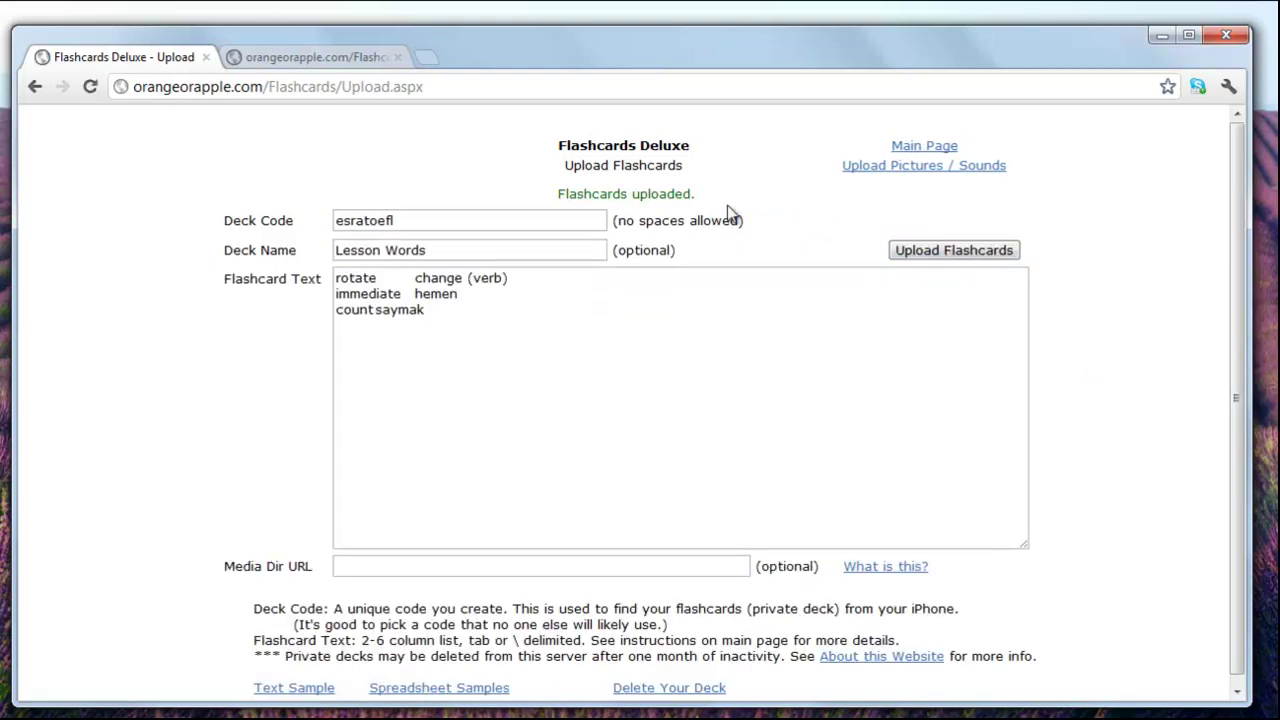
{"action": "left_click_drag", "start_coordinate": [698, 199], "coordinate": [561, 200]}
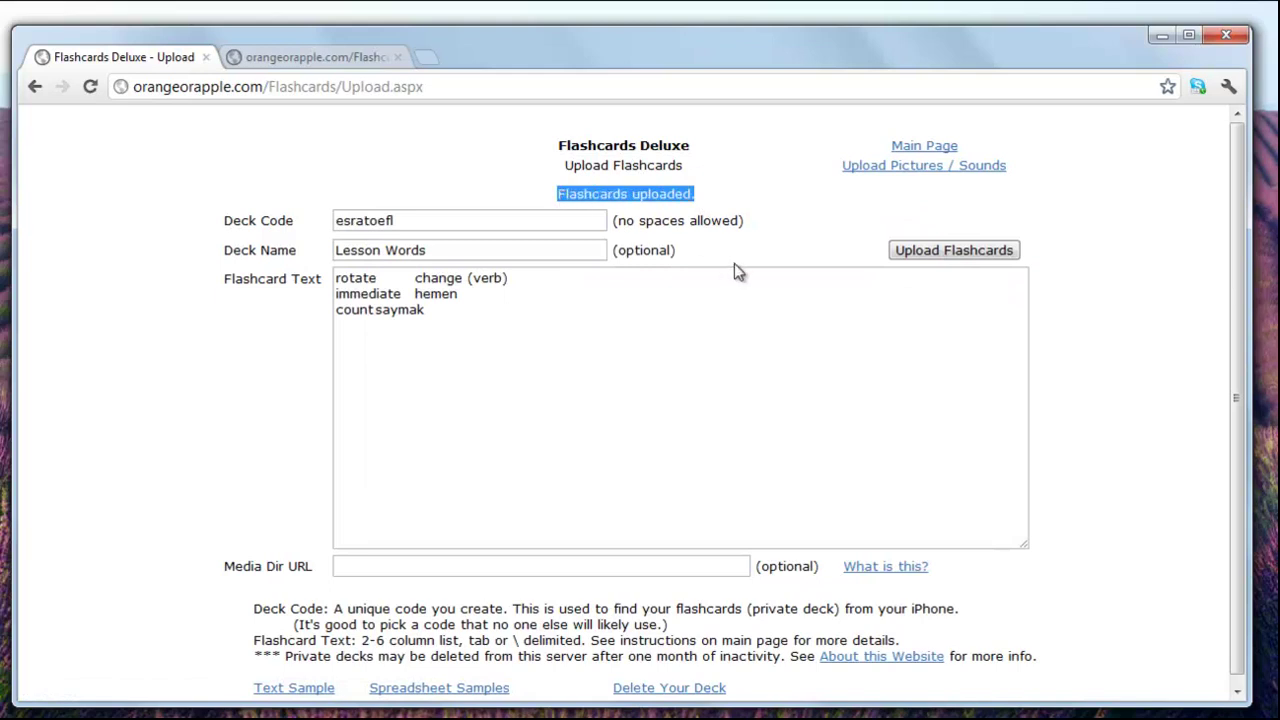
Step: Enter the website's private deck code on the iPod's Private Deck screen
{"action": "left_click", "coordinate": [774, 217]}
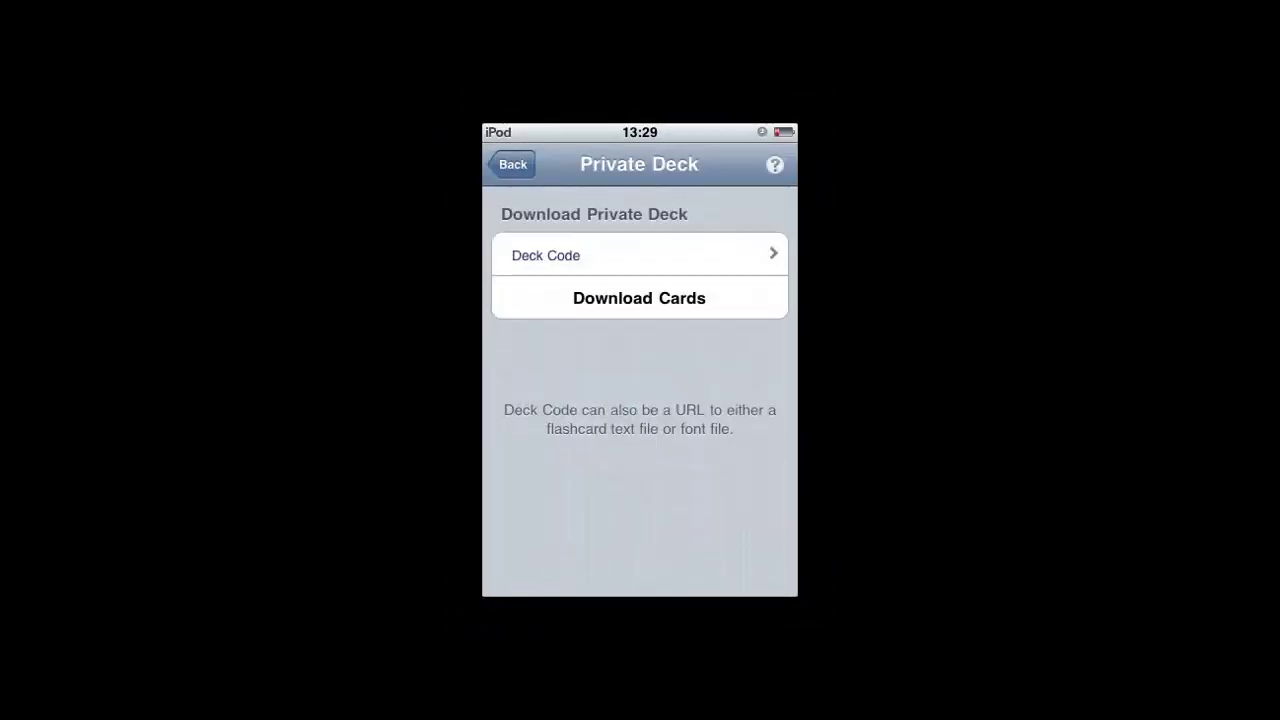
{"action": "left_click", "coordinate": [546, 255]}
Step: Download the private deck's cards and open the Lesson Words deck
{"action": "left_click", "coordinate": [639, 298]}
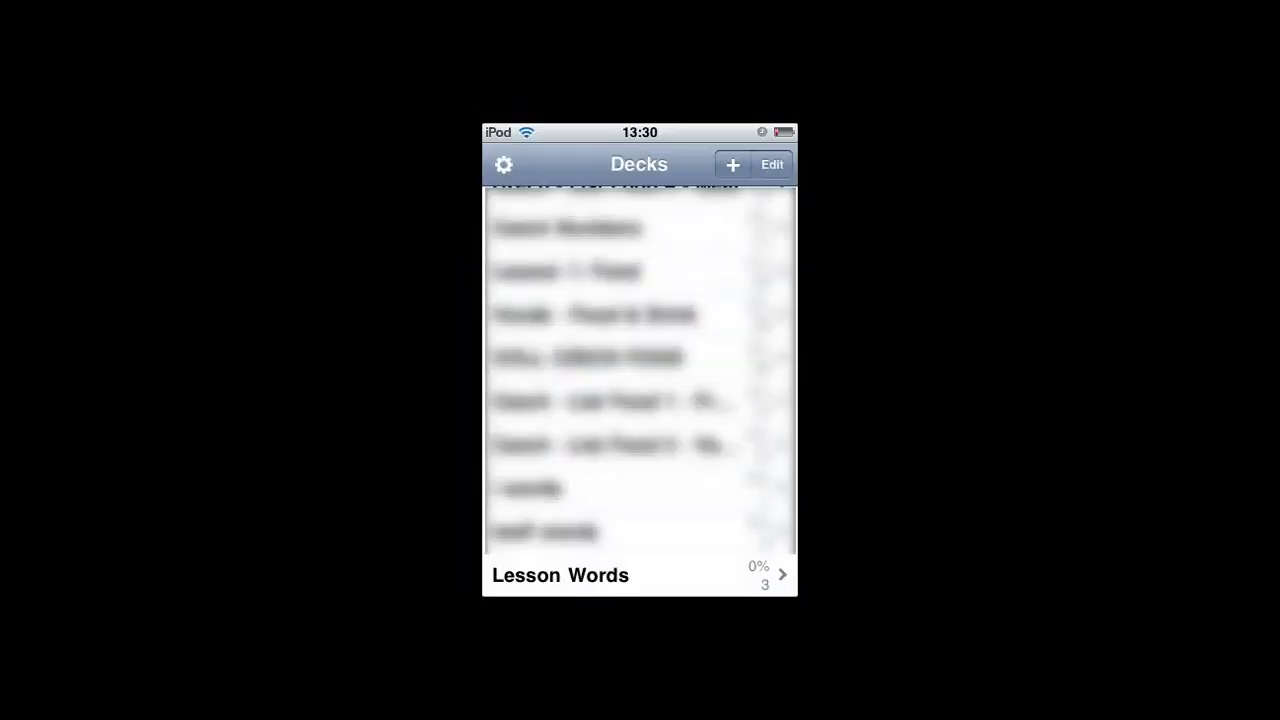
{"action": "left_click", "coordinate": [560, 575]}
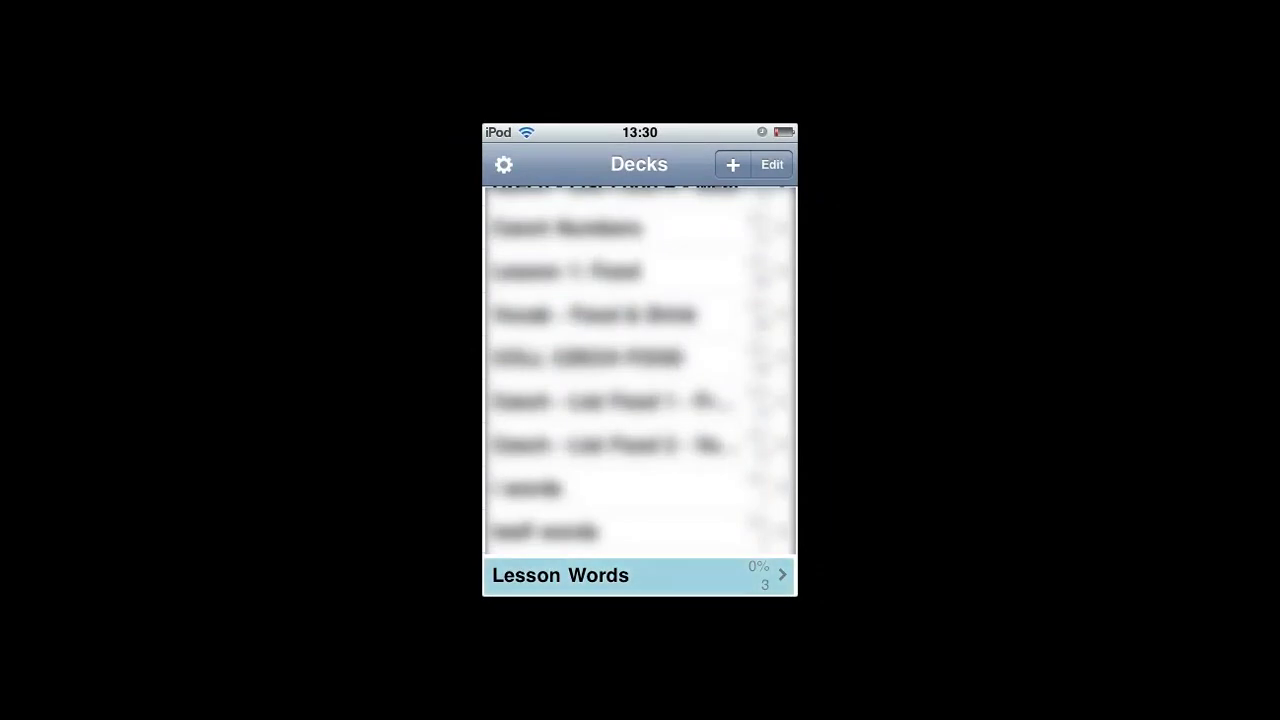